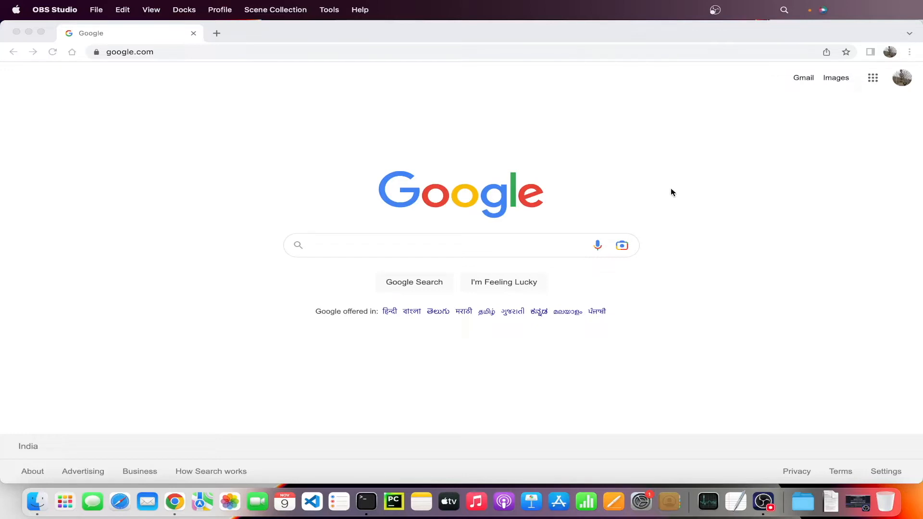
Step: Search the web for "anaconda download" and open the Anaconda Distribution page
left_click(510, 247)
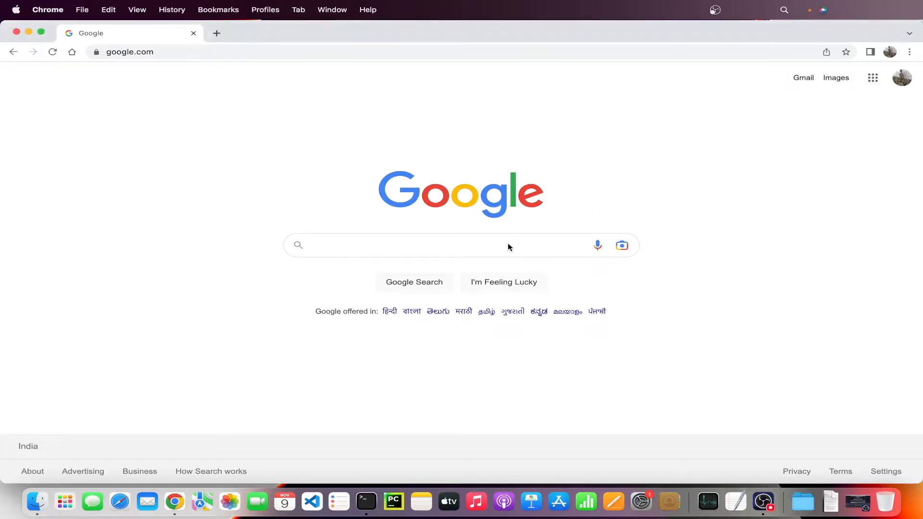
type("ana")
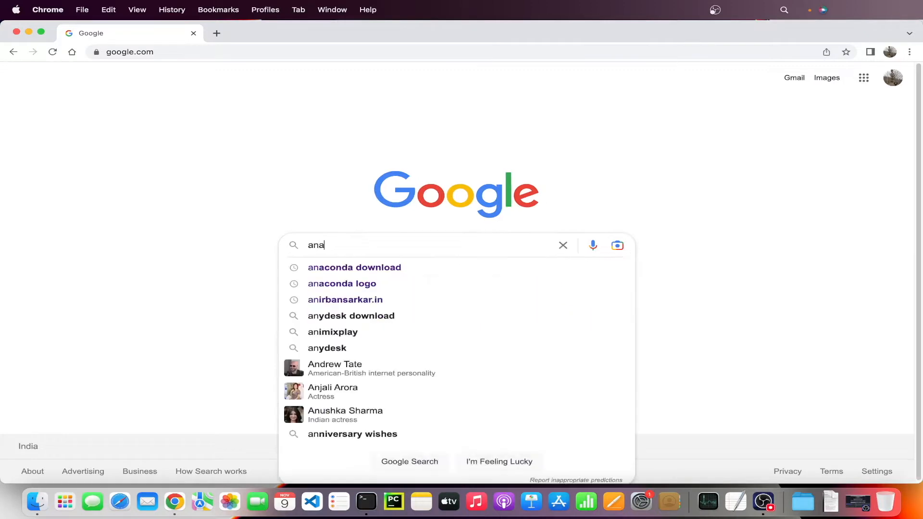
type("conda download")
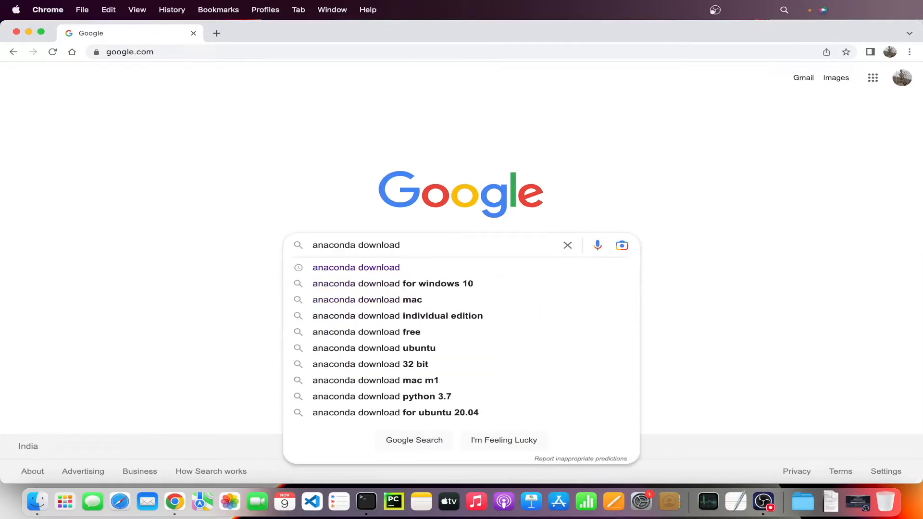
key("Return")
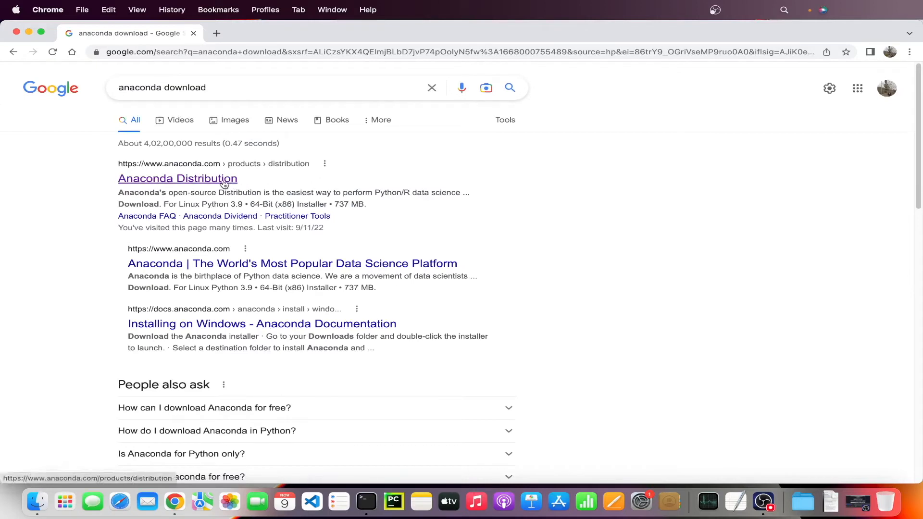
left_click(196, 181)
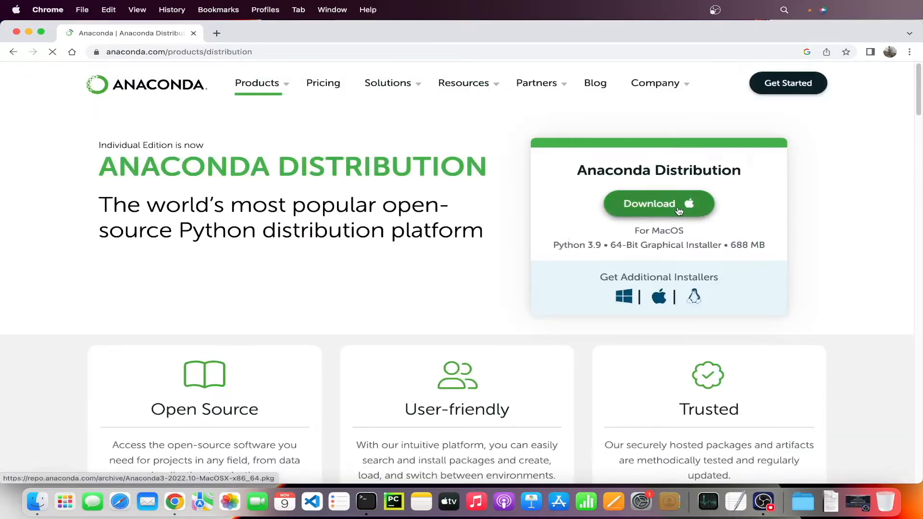
Step: Download the macOS Anaconda Distribution installer, open the package and allow it to run its compatibility check
left_click(650, 206)
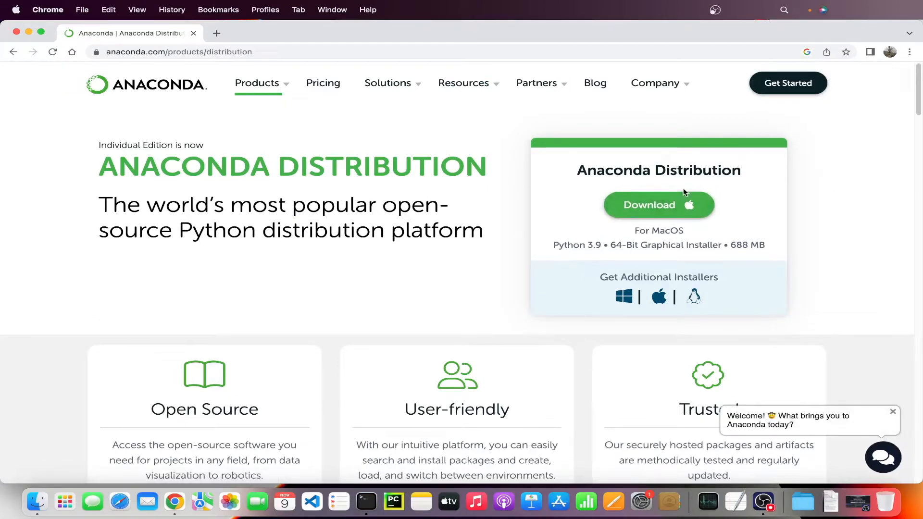
left_click(667, 204)
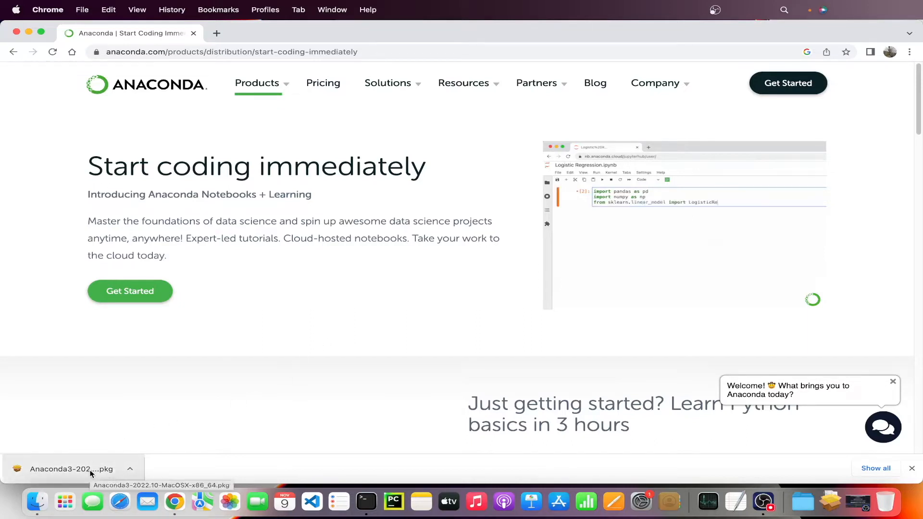
left_click(72, 469)
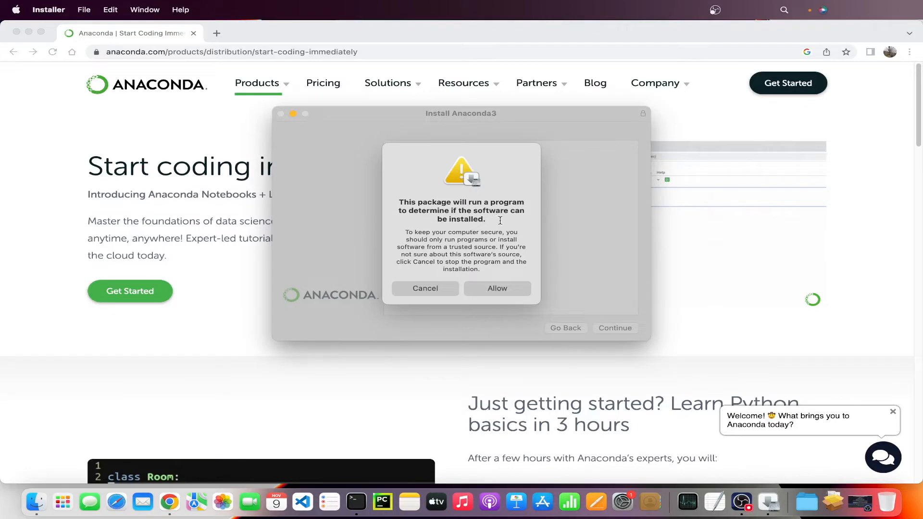
left_click(498, 291)
left_click(503, 290)
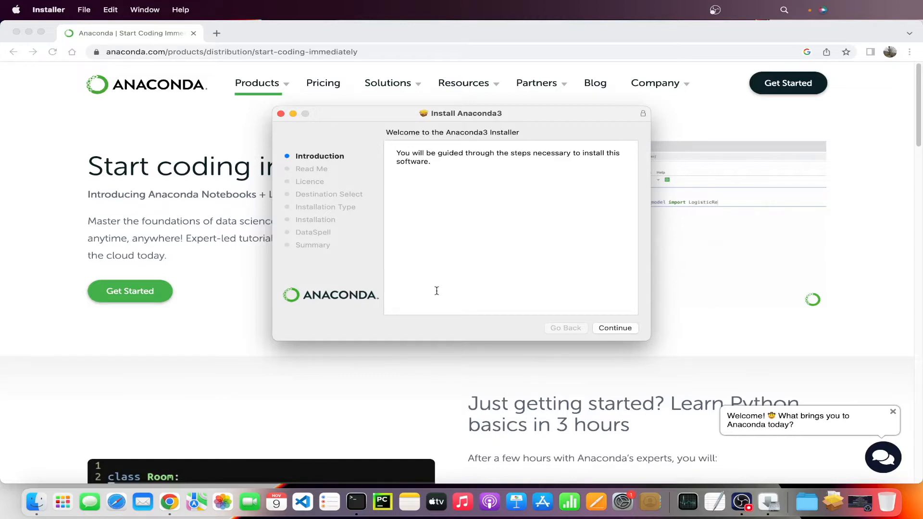
Step: Proceed through the installer's introduction and Read Me, reviewing the default install location and the list of included packages
left_click(623, 332)
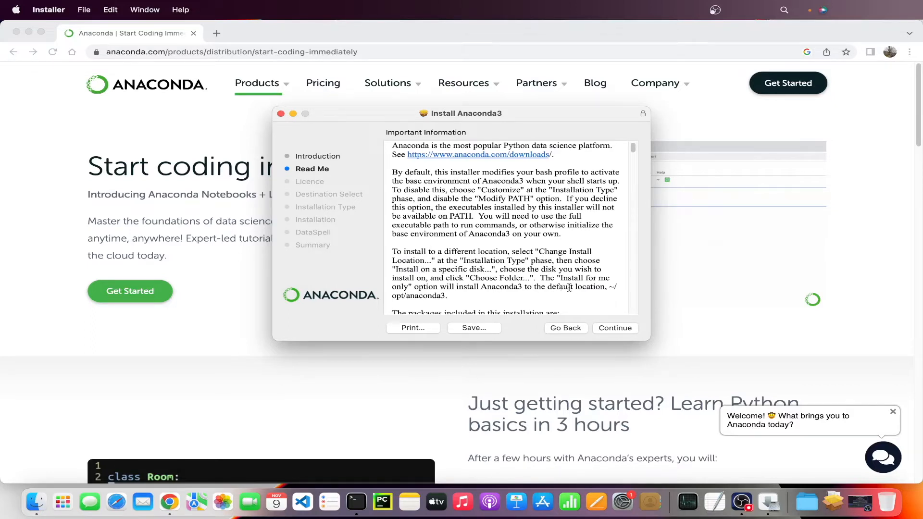
left_click_drag(392, 296, 446, 295)
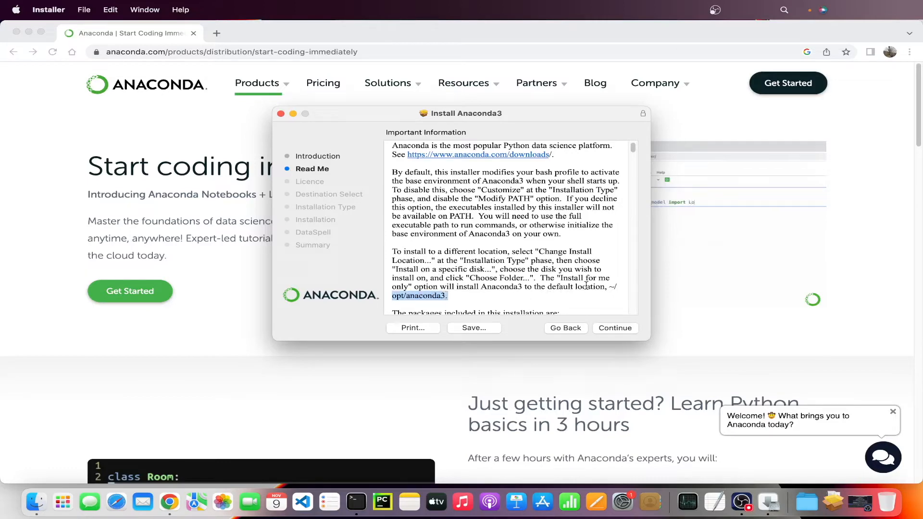
left_click_drag(586, 285, 609, 287)
scroll(519, 291, "down", 4)
scroll(519, 290, "down", 15)
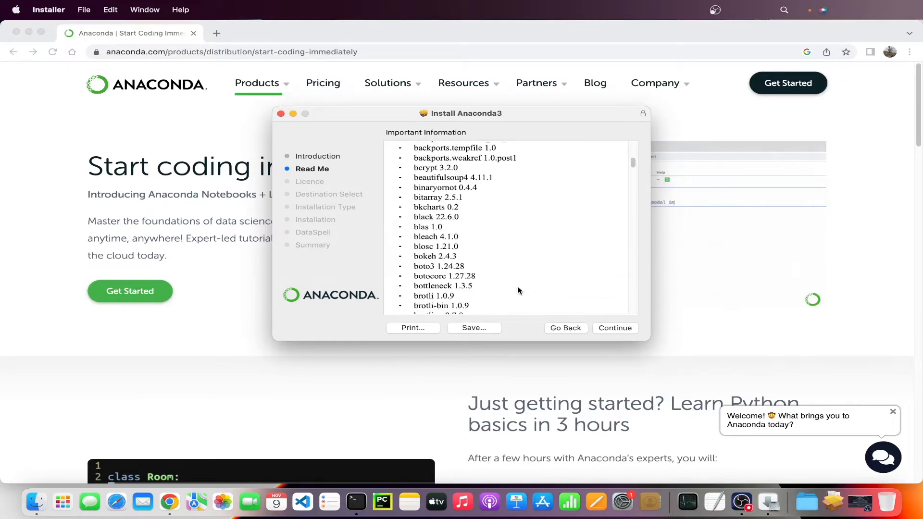
scroll(518, 291, "down", 15)
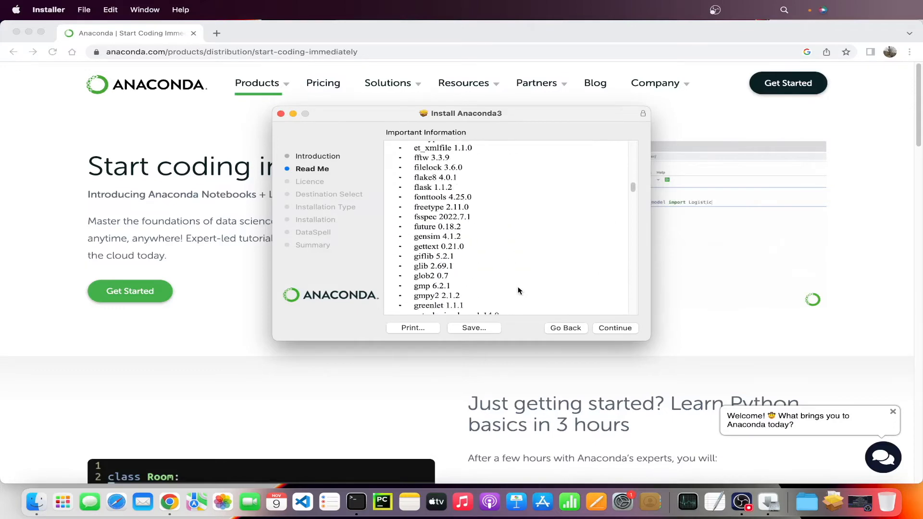
scroll(518, 291, "down", 15)
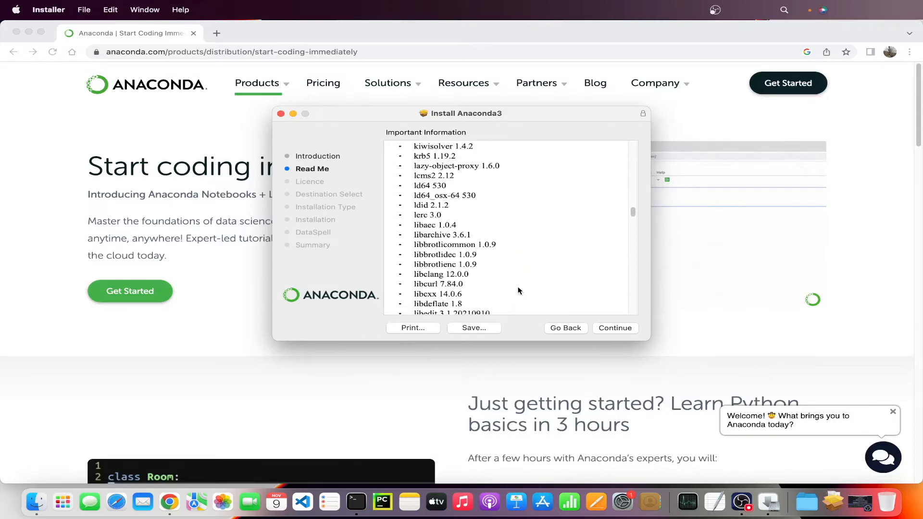
left_click(615, 330)
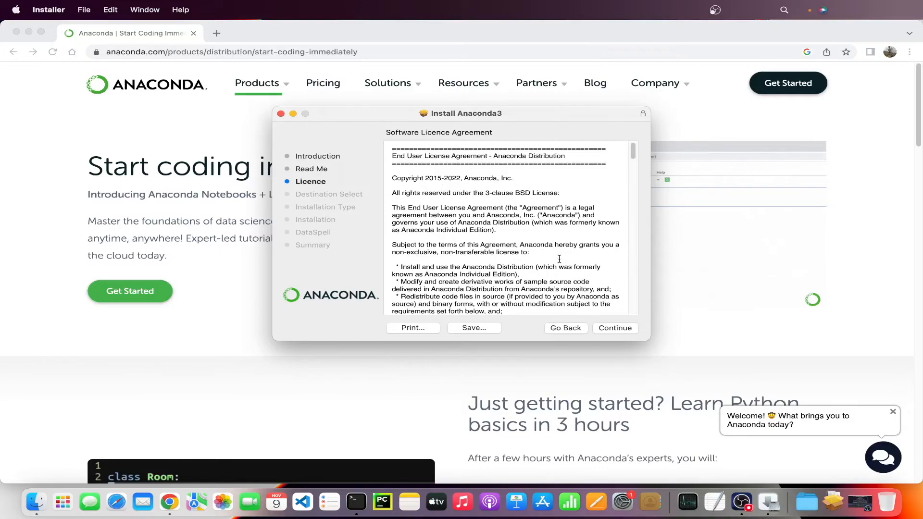
Step: Go to the end of the software licence agreement and agree to its terms
left_click_drag(633, 153, 633, 310)
left_click(615, 328)
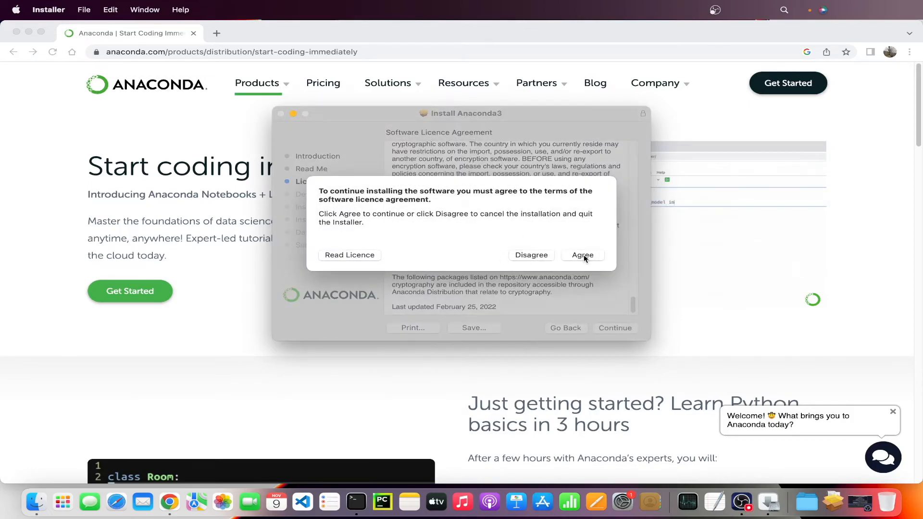
left_click(583, 256)
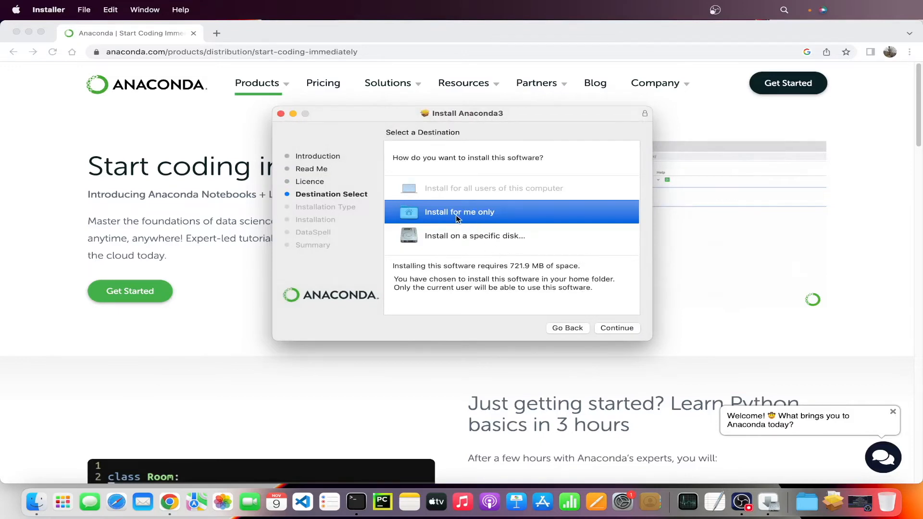
Step: Try to perform a standard Anaconda3 install for the current user only, allowing the installer to control SystemUIServer
left_click(620, 329)
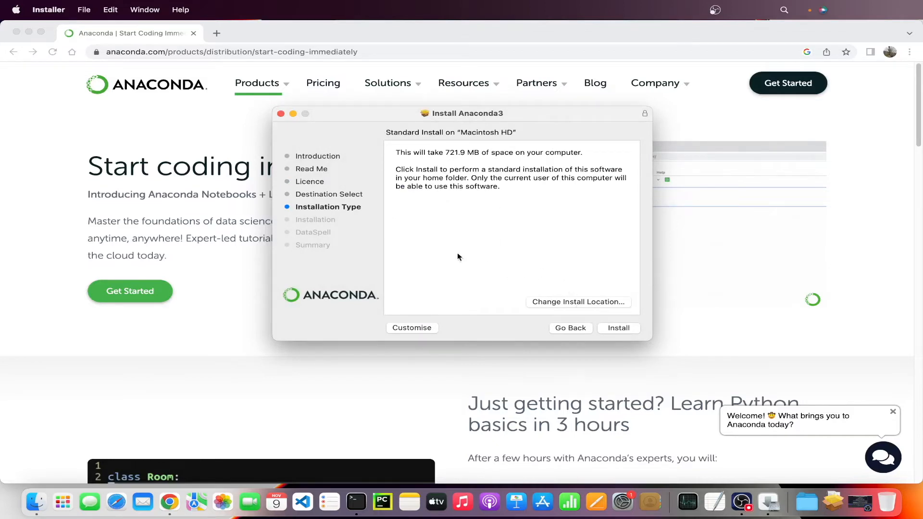
left_click(619, 328)
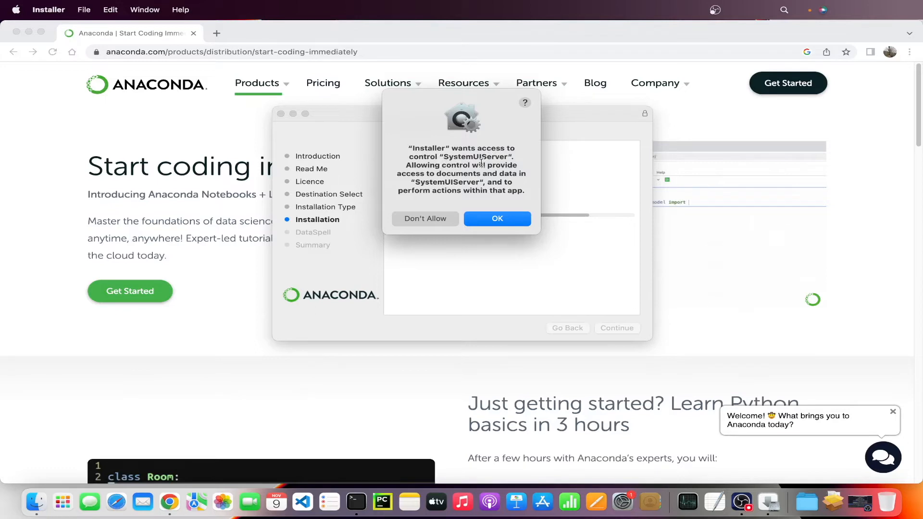
left_click(505, 223)
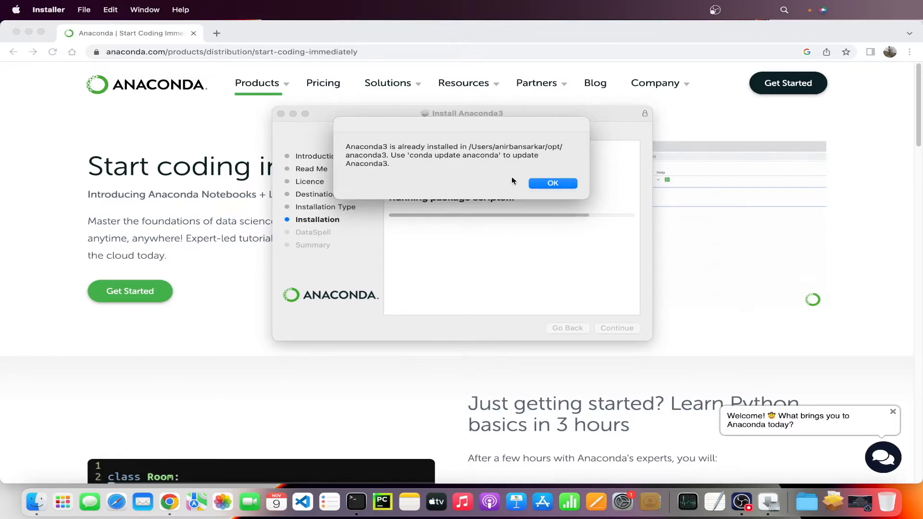
left_click(542, 185)
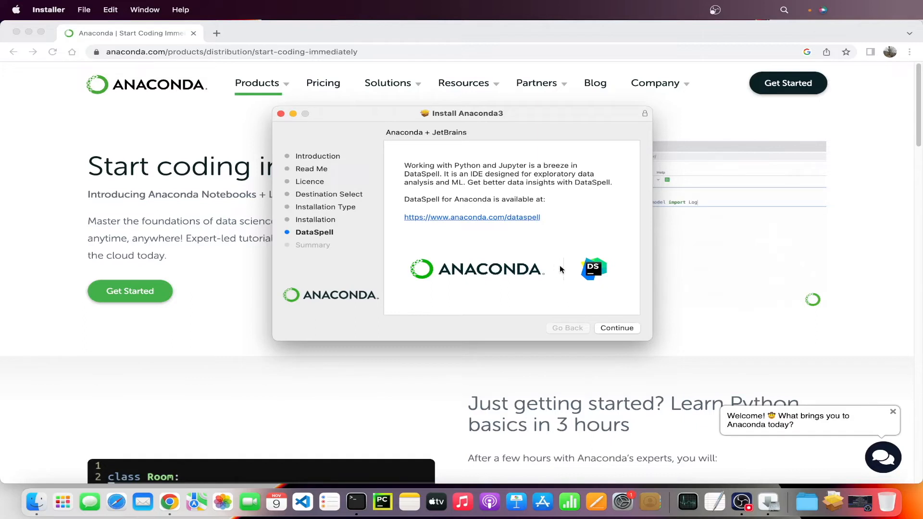
Step: Continue past the DataSpell page, close the installer and move the Anaconda3 package to the Bin
left_click(619, 329)
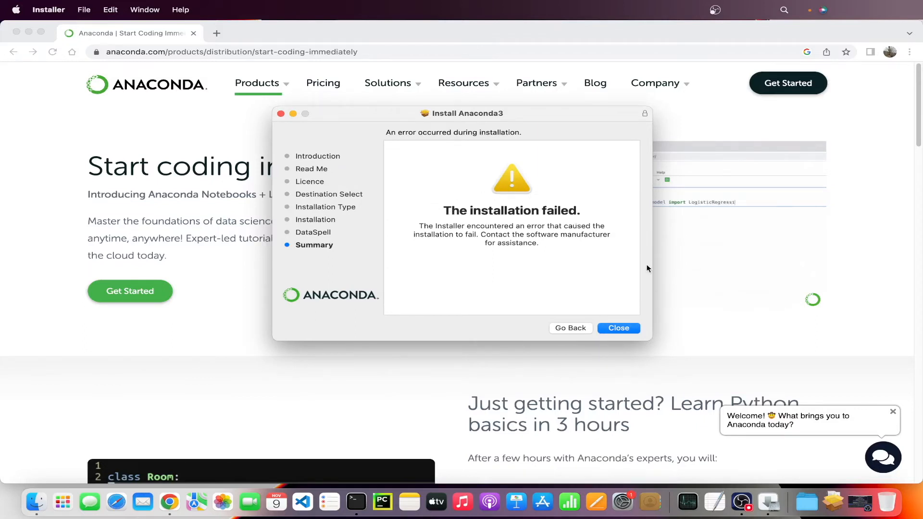
left_click(625, 330)
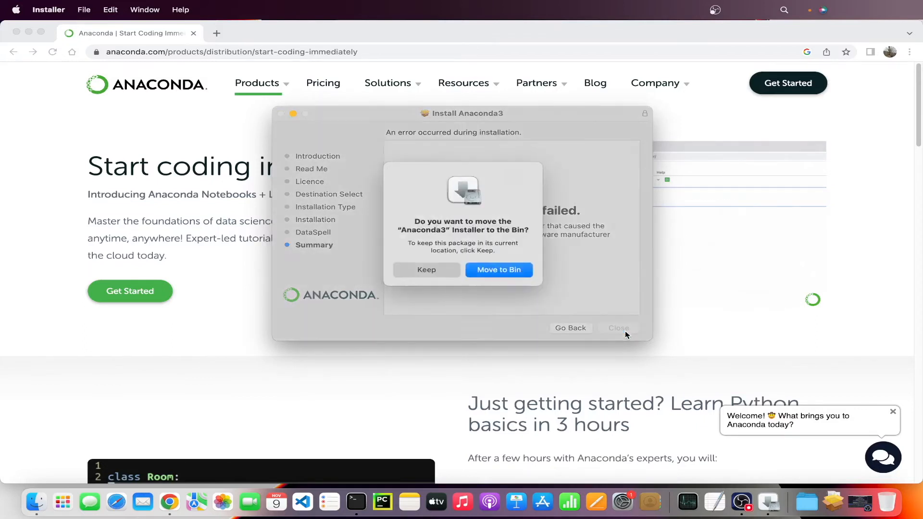
left_click(500, 269)
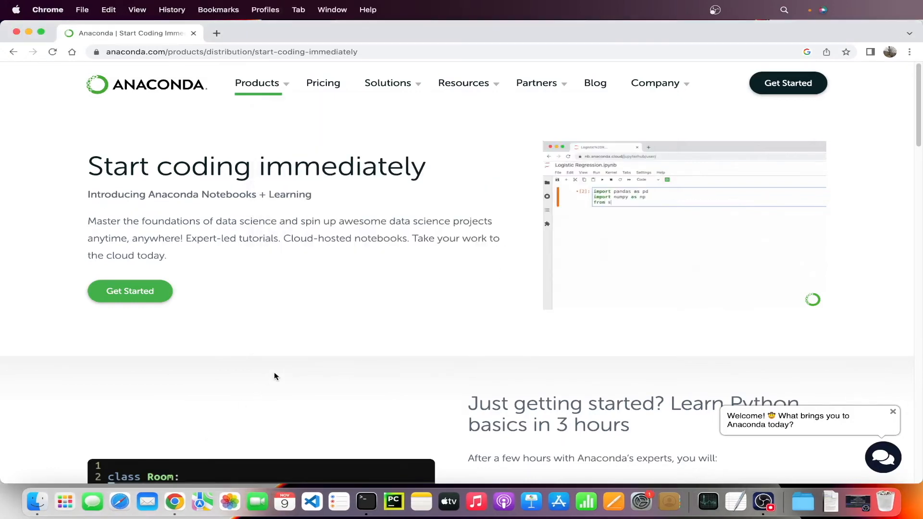
Step: Open Anaconda-Navigator and launch Jupyter Notebook from its home page
left_click(65, 502)
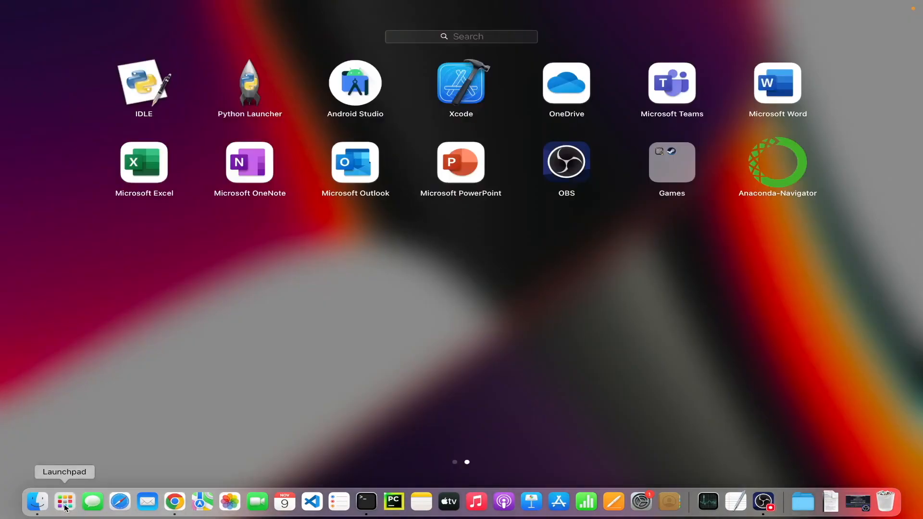
left_click(782, 177)
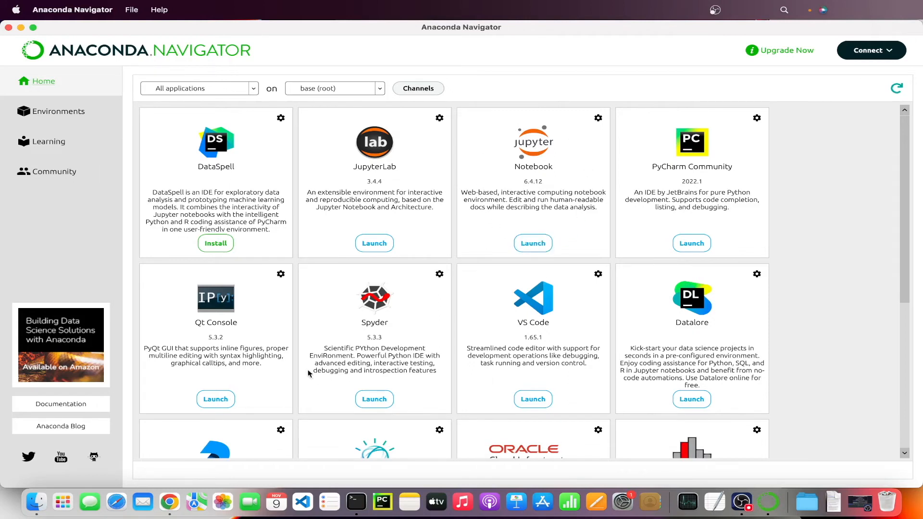
left_click(534, 246)
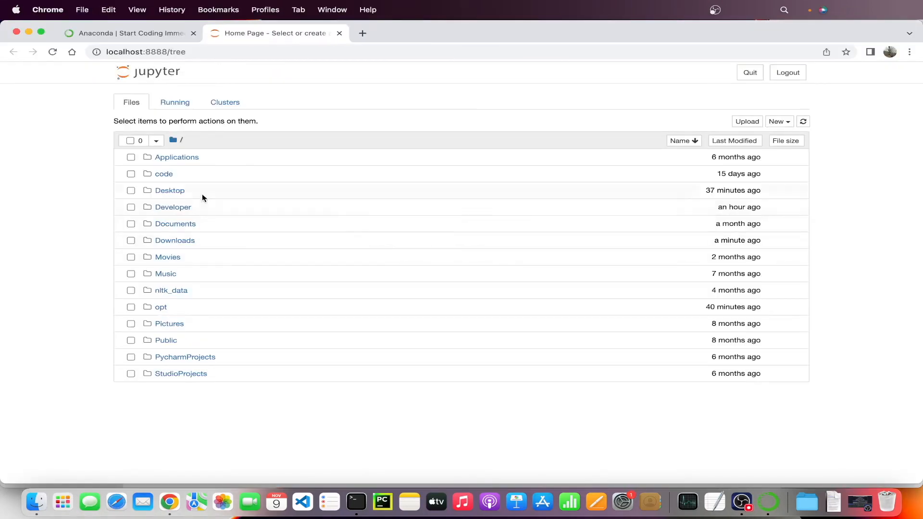
Step: Create a new Python 3 notebook in the code/tutorial folder
left_click(169, 177)
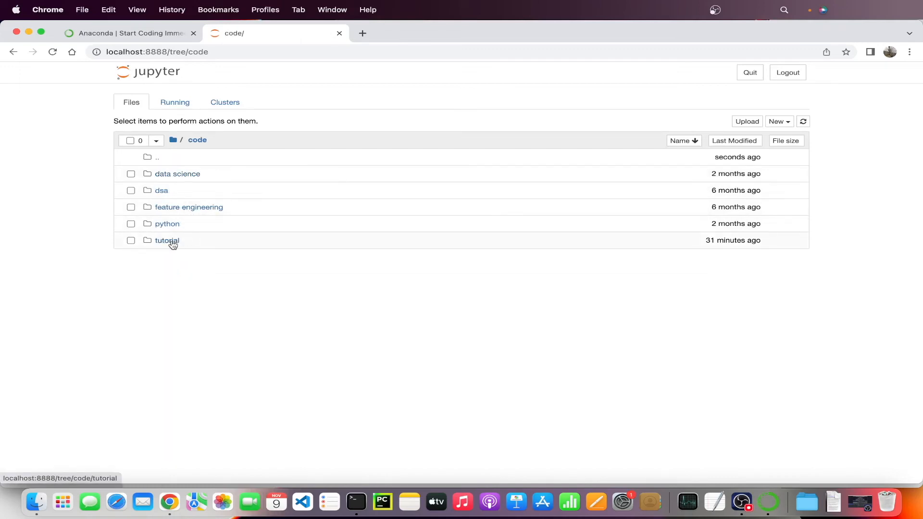
left_click(172, 244)
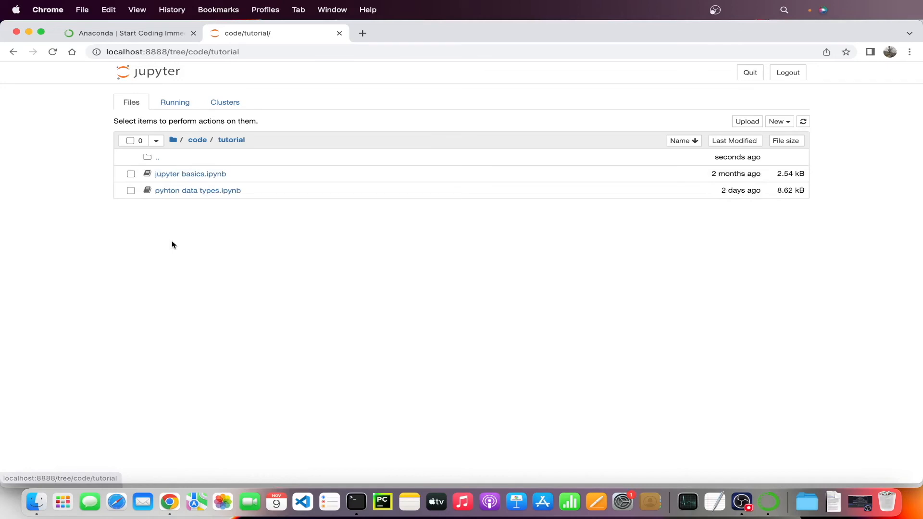
left_click(790, 122)
left_click(738, 144)
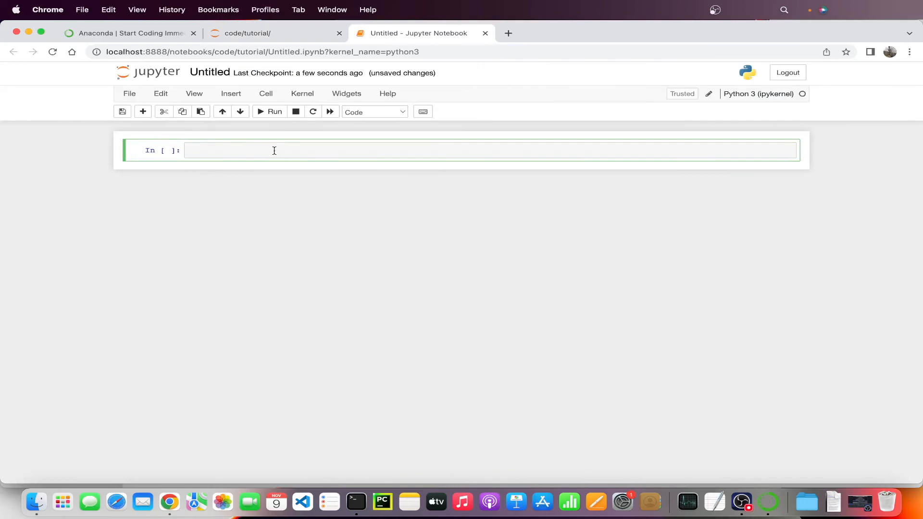
Step: Run !python --version in the first notebook cell to check the Python version
type("!python --version")
key("shift+Return")
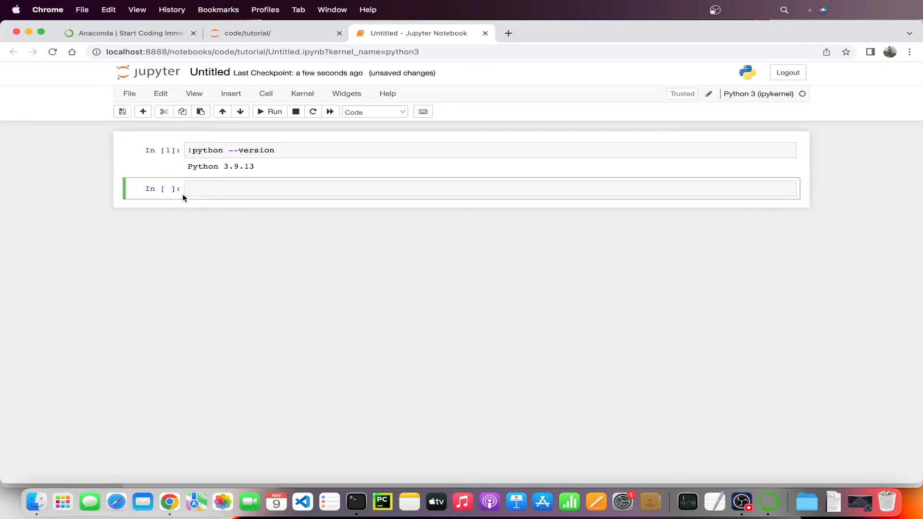
Step: Run 1+1 in the second cell and print("hellooooo") in the third cell
type("1+1")
left_click(274, 115)
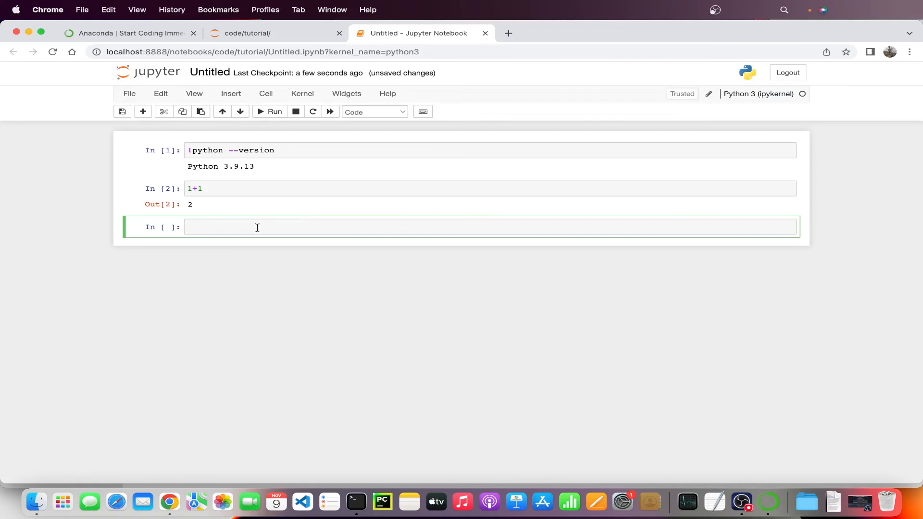
type("print")
type("(\"hello\")")
type("ooooo\")")
key("shift+Return")
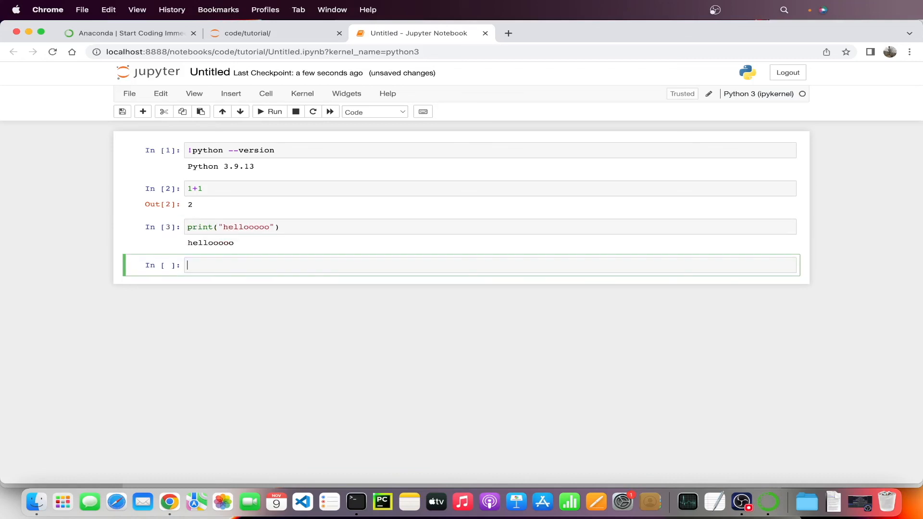